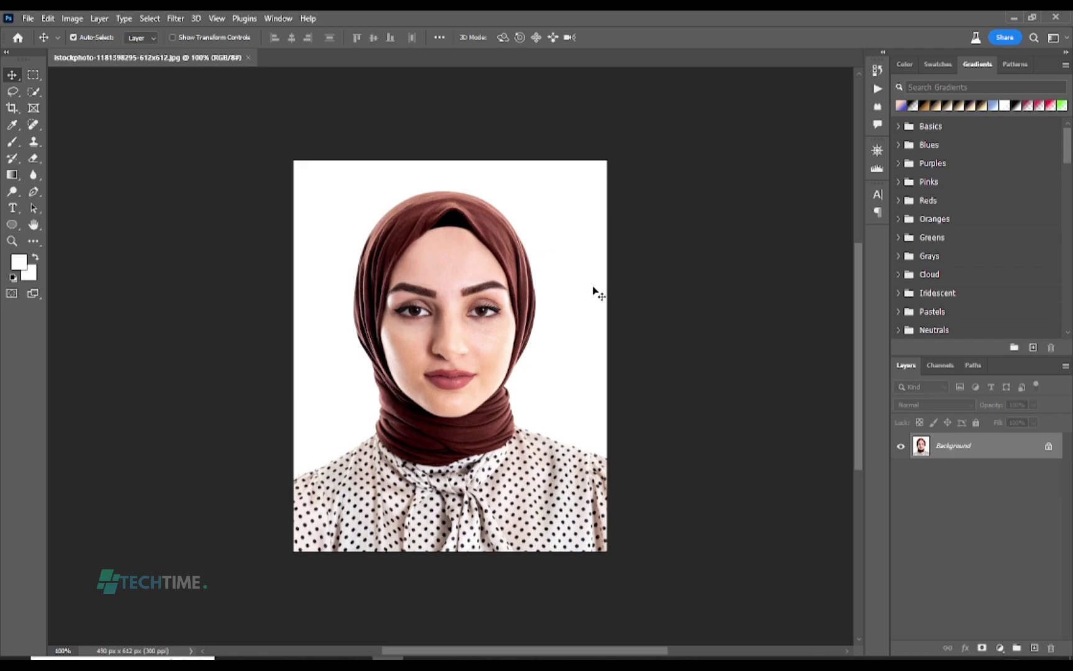
# In Image Size, set resolution to 200 ppi and the portrait to 300 × 400 px
pyautogui.click(72, 18)
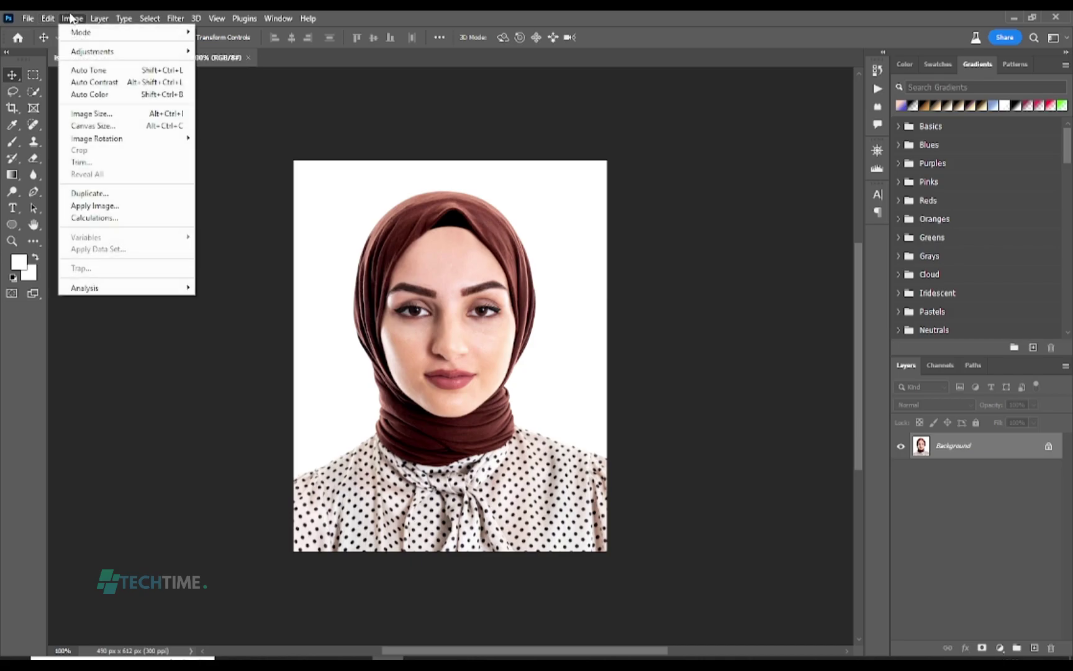
pyautogui.click(93, 114)
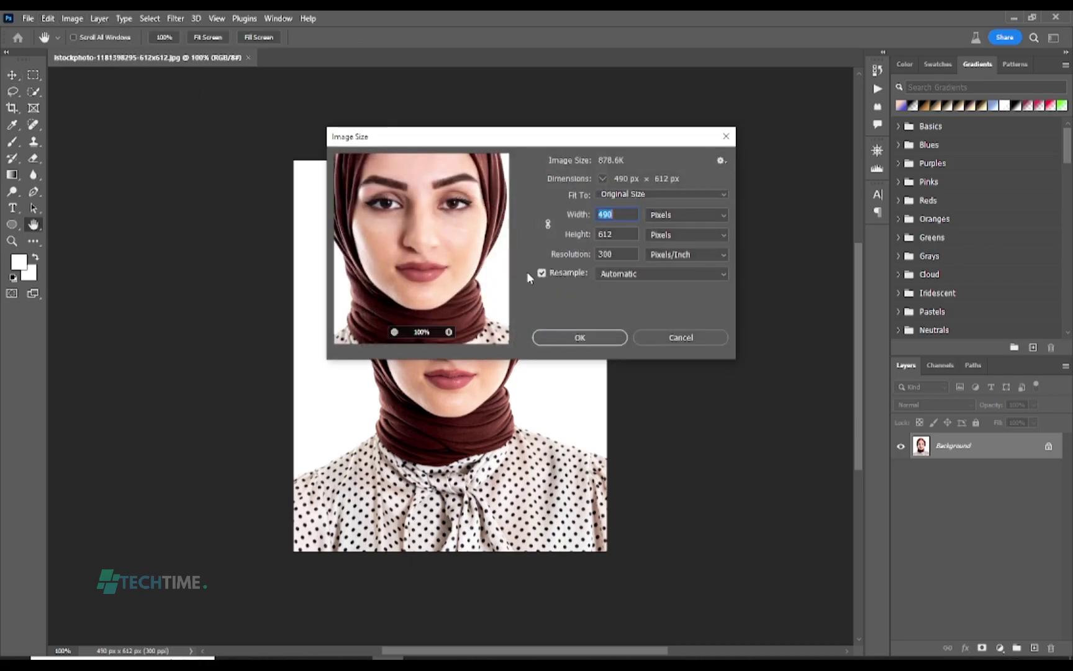
pyautogui.click(615, 255)
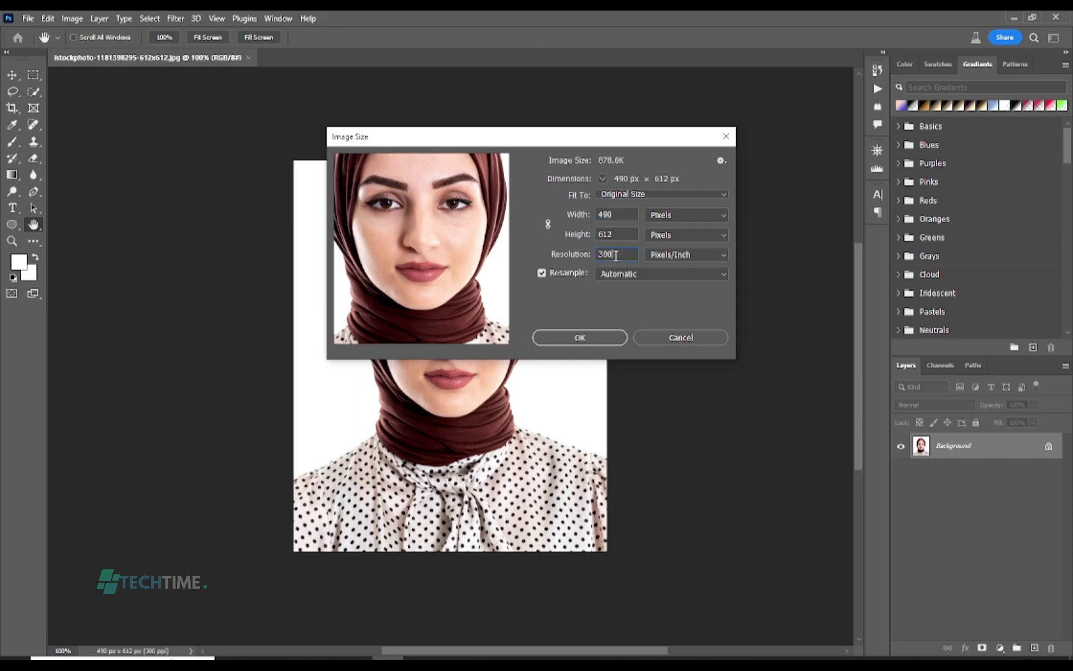
pyautogui.press('BackSpace')
pyautogui.press('BackSpace')
pyautogui.press('BackSpace')
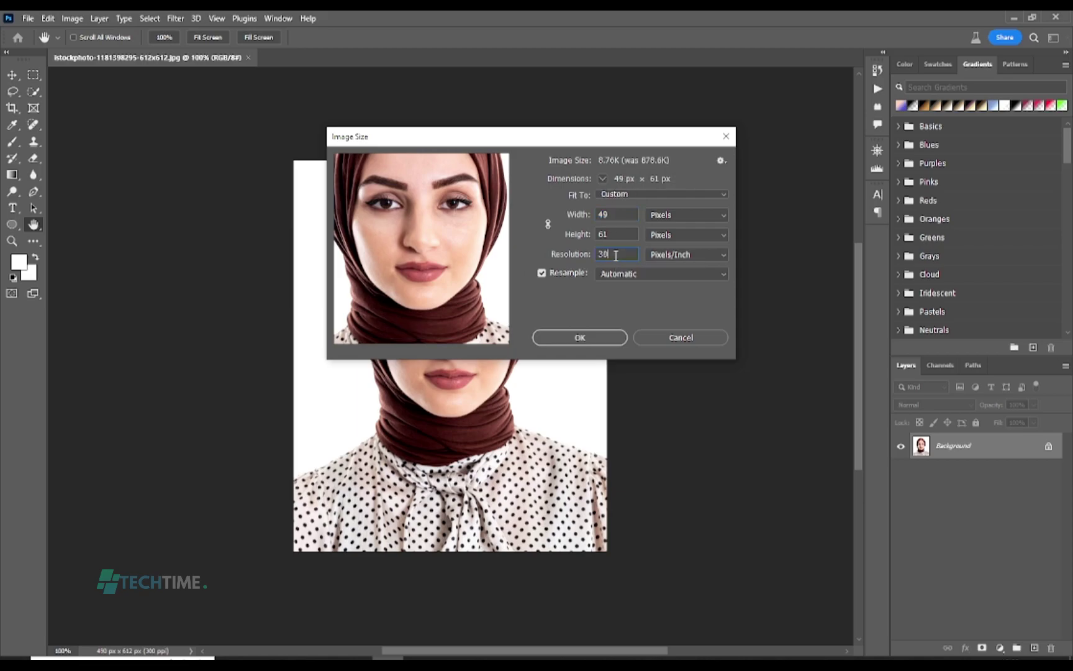
pyautogui.write('2')
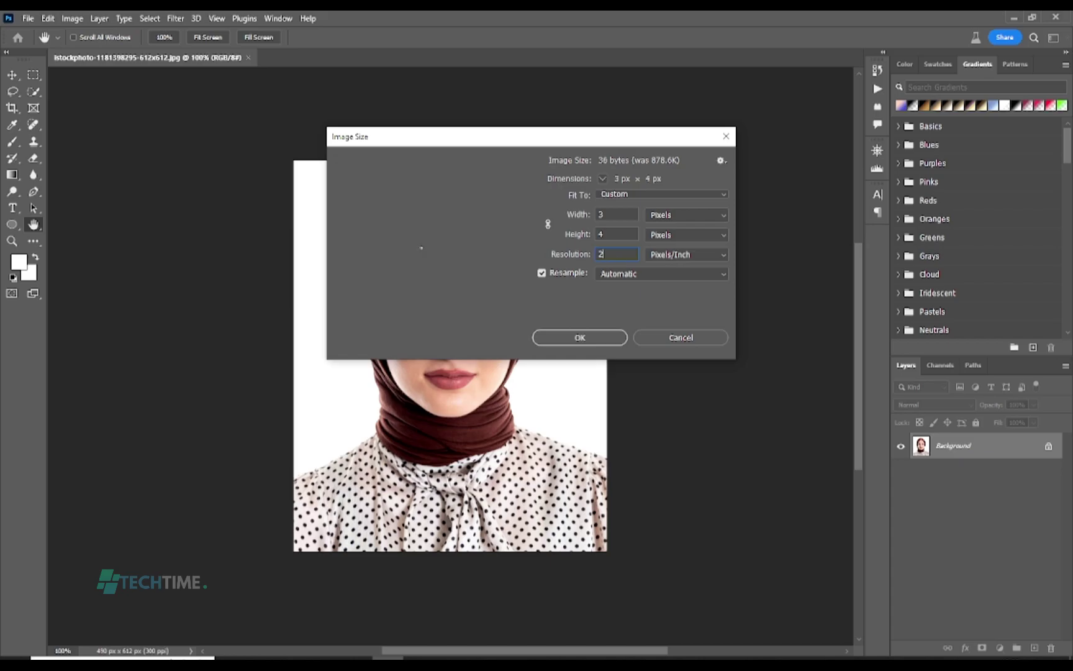
pyautogui.write('00')
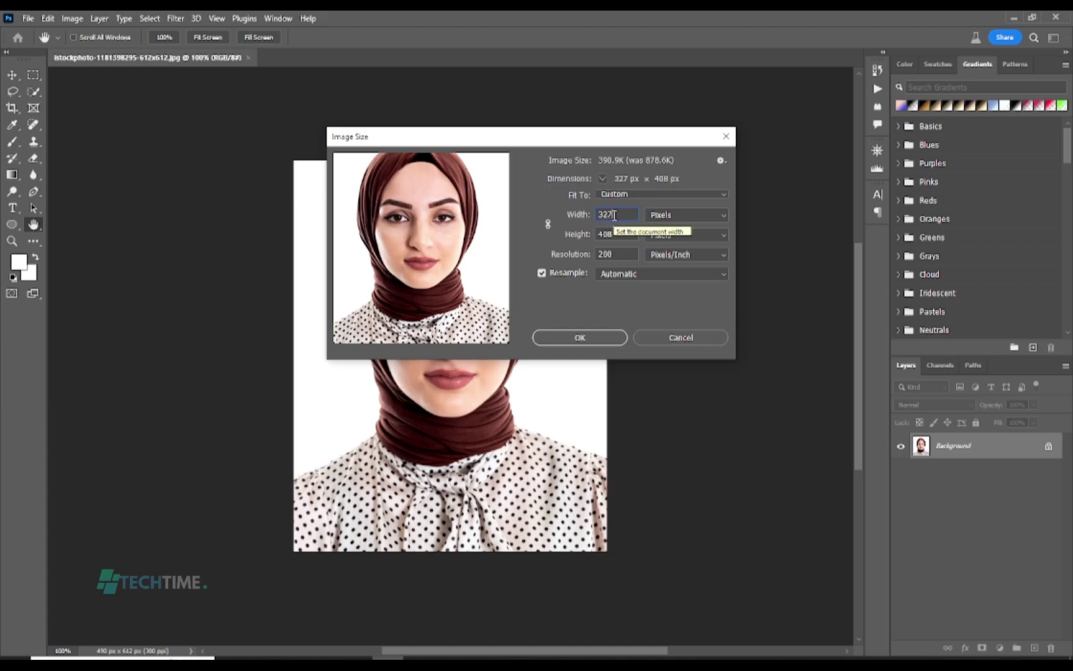
pyautogui.press('BackSpace')
pyautogui.press('BackSpace')
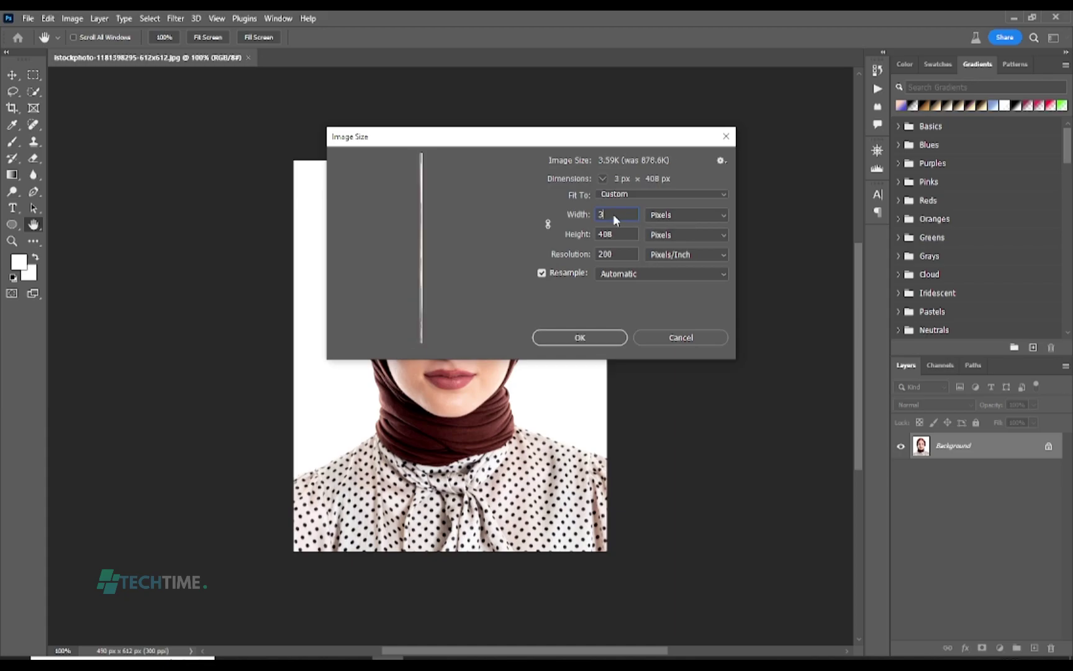
pyautogui.write('00')
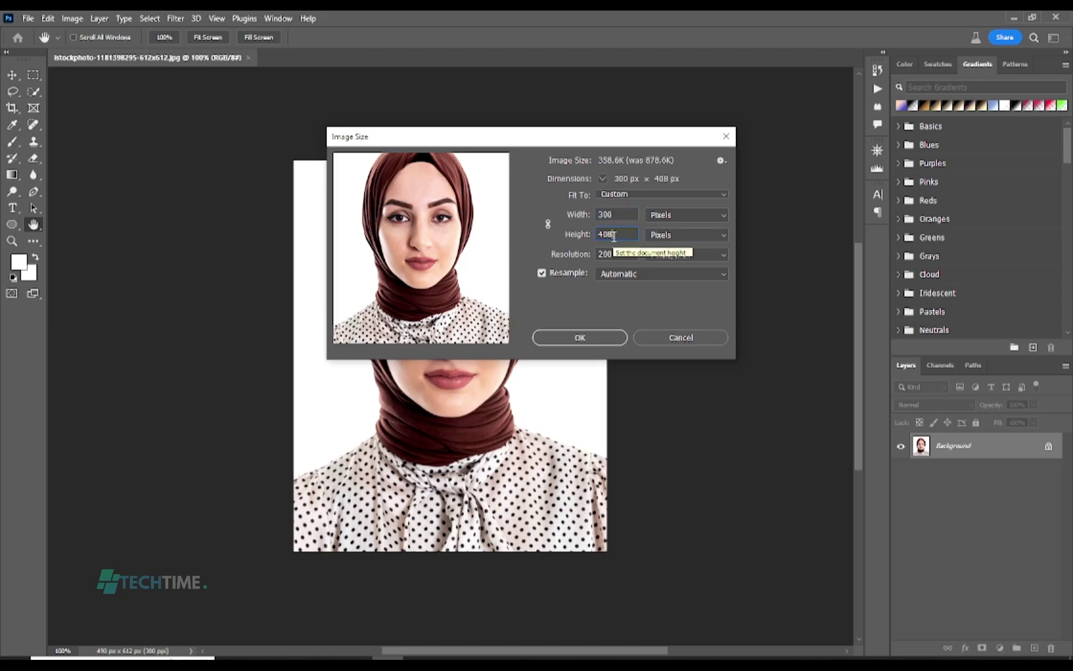
pyautogui.press('BackSpace')
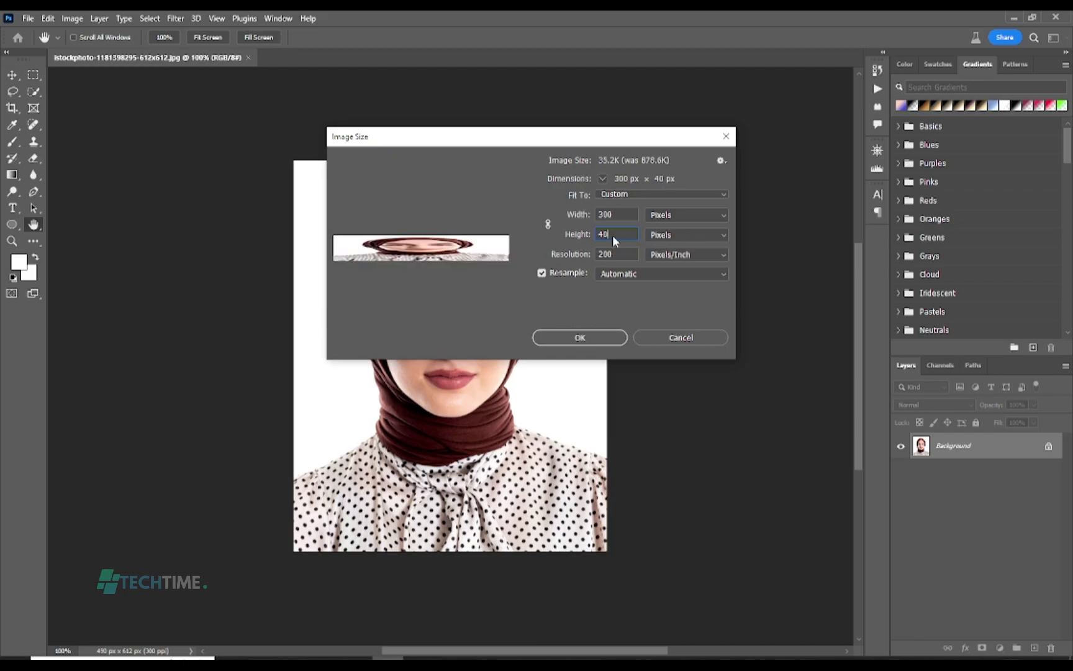
pyautogui.write('0')
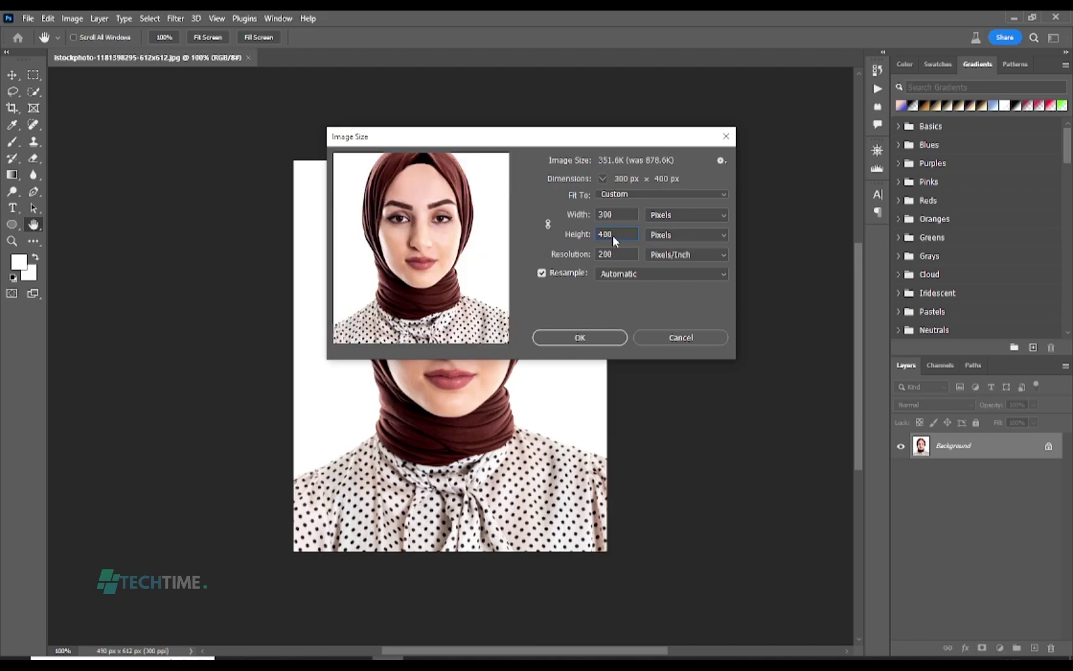
pyautogui.click(587, 336)
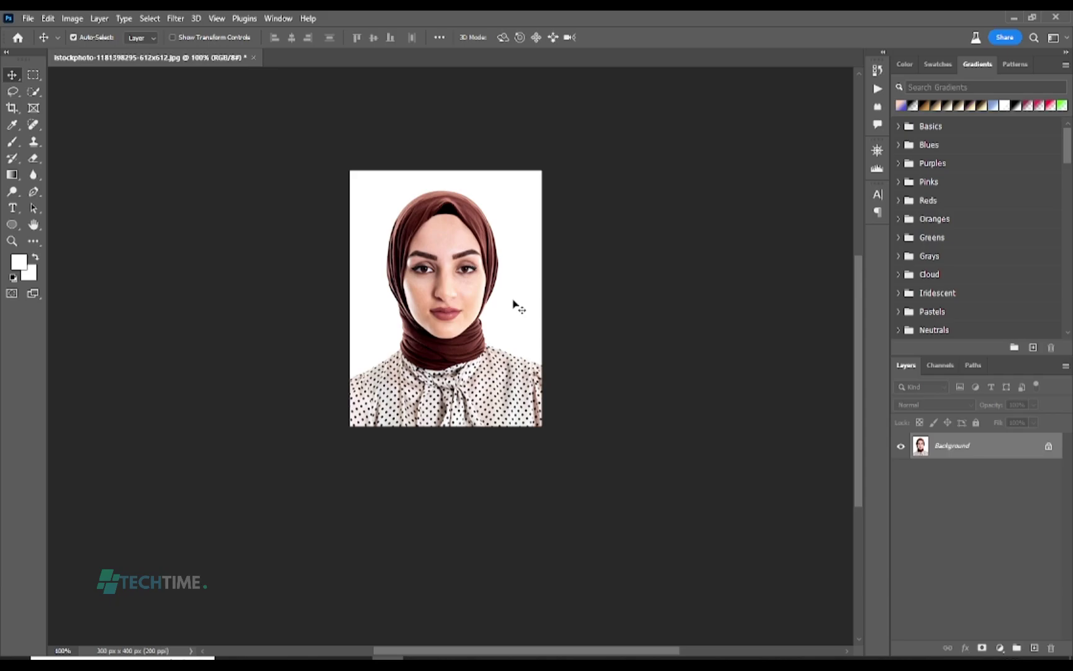
# Convert the locked Background layer into the regular layer Layer 0
pyautogui.doubleClick(967, 445)
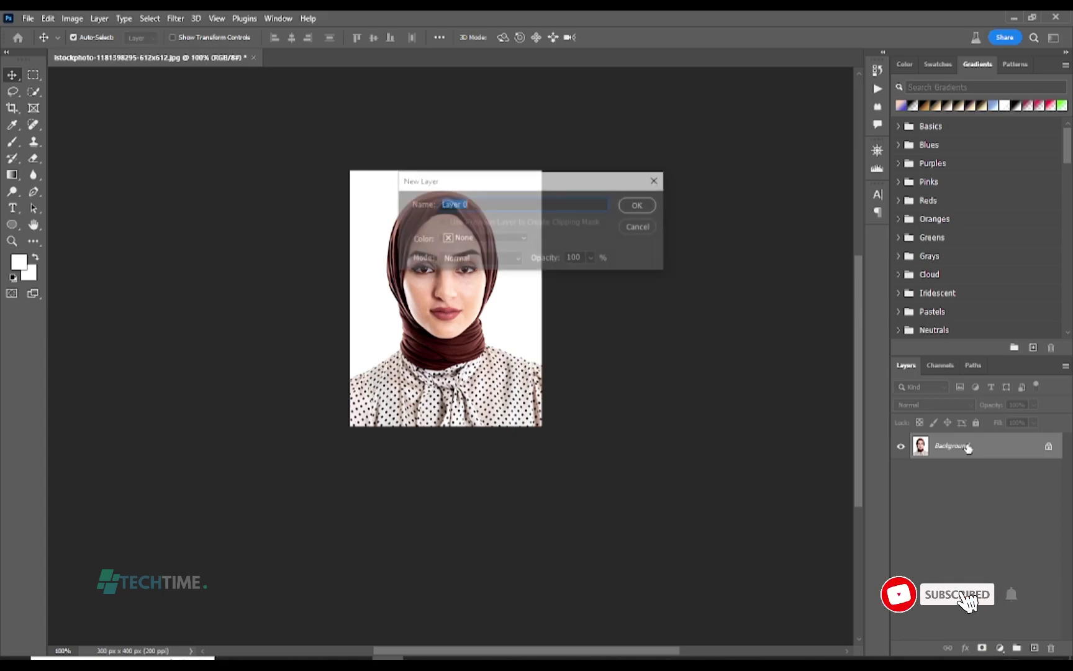
pyautogui.click(638, 206)
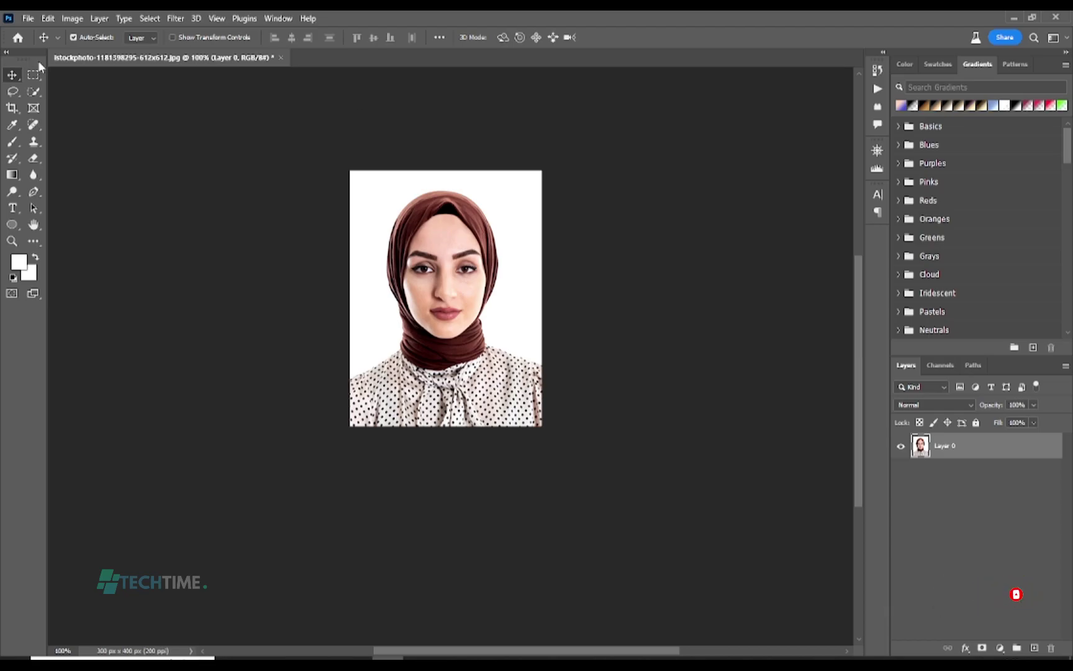
# Stroke Layer 0 with a 1 px white line centred on the edge using Edit > Stroke
pyautogui.click(49, 19)
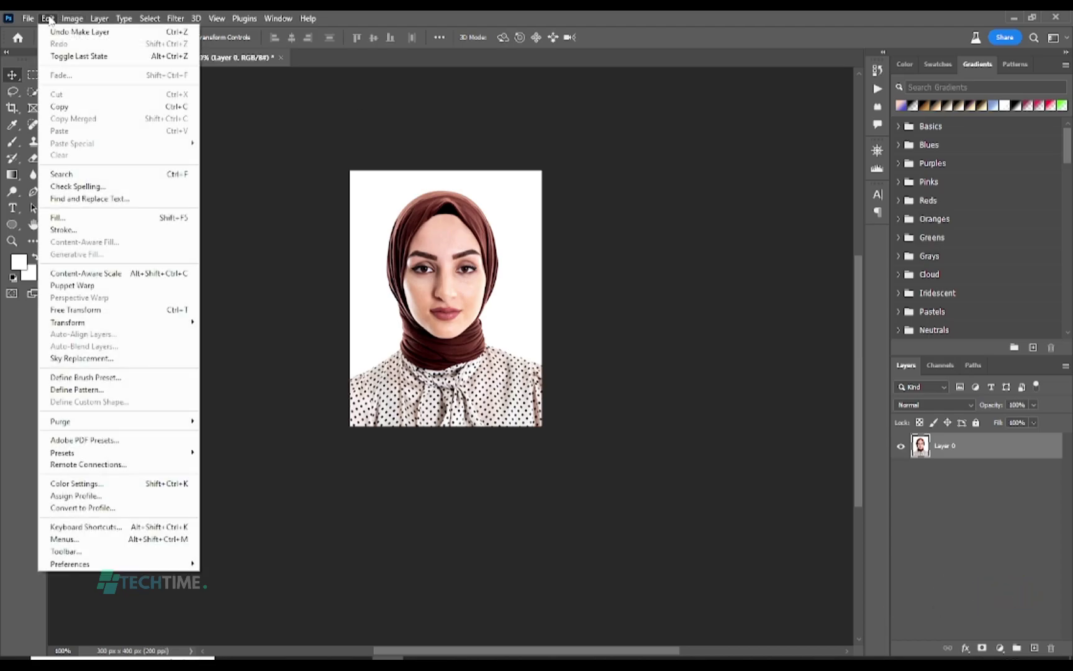
pyautogui.click(67, 231)
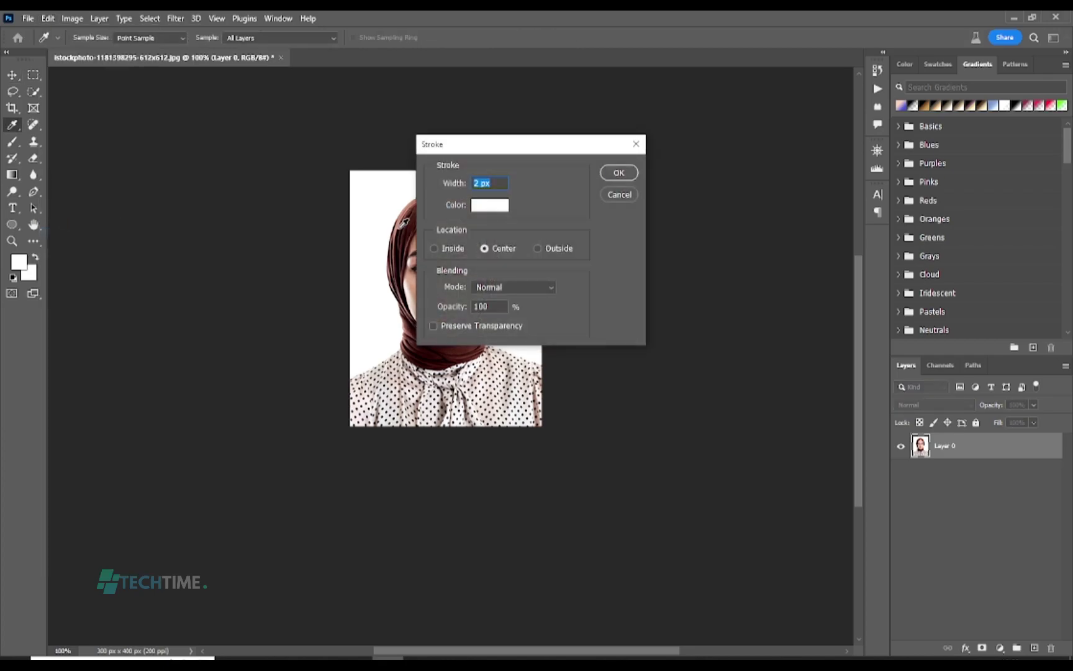
pyautogui.click(479, 185)
pyautogui.click(485, 207)
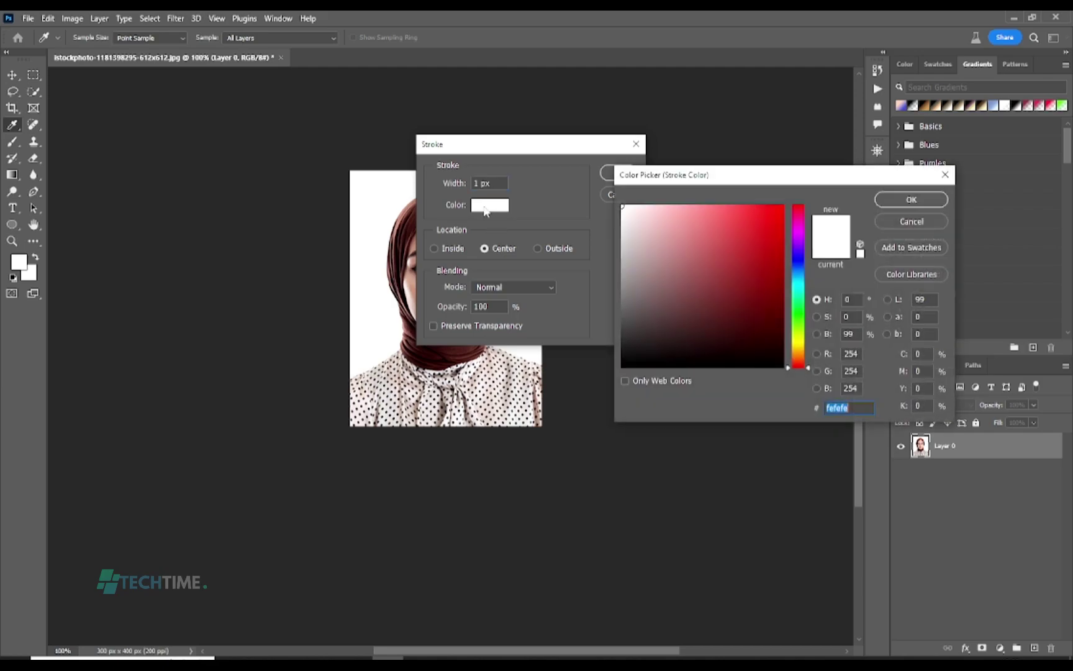
pyautogui.click(923, 206)
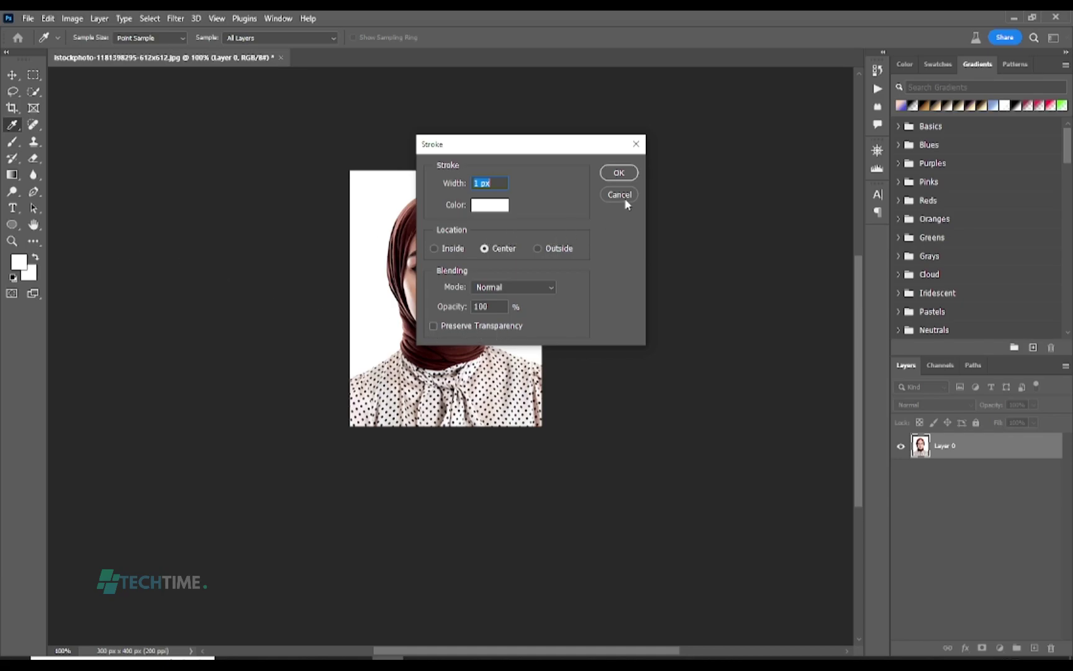
pyautogui.click(618, 174)
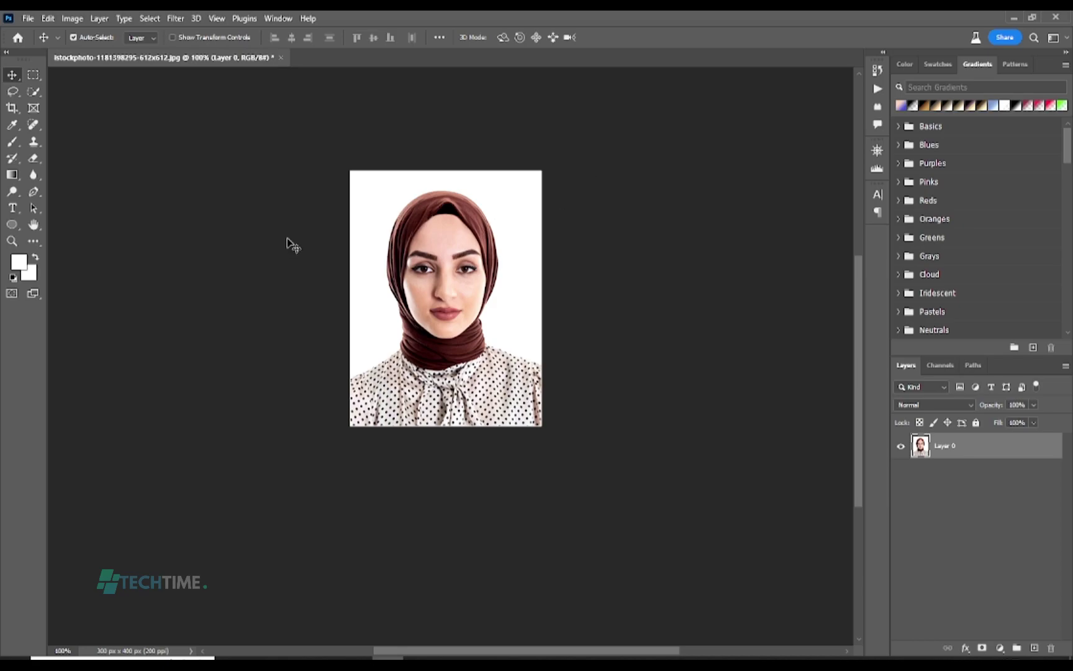
# Free Transform Layer 0 down to about 95% from its top and bottom edges, then commit
pyautogui.scroll(1, 448, 324)
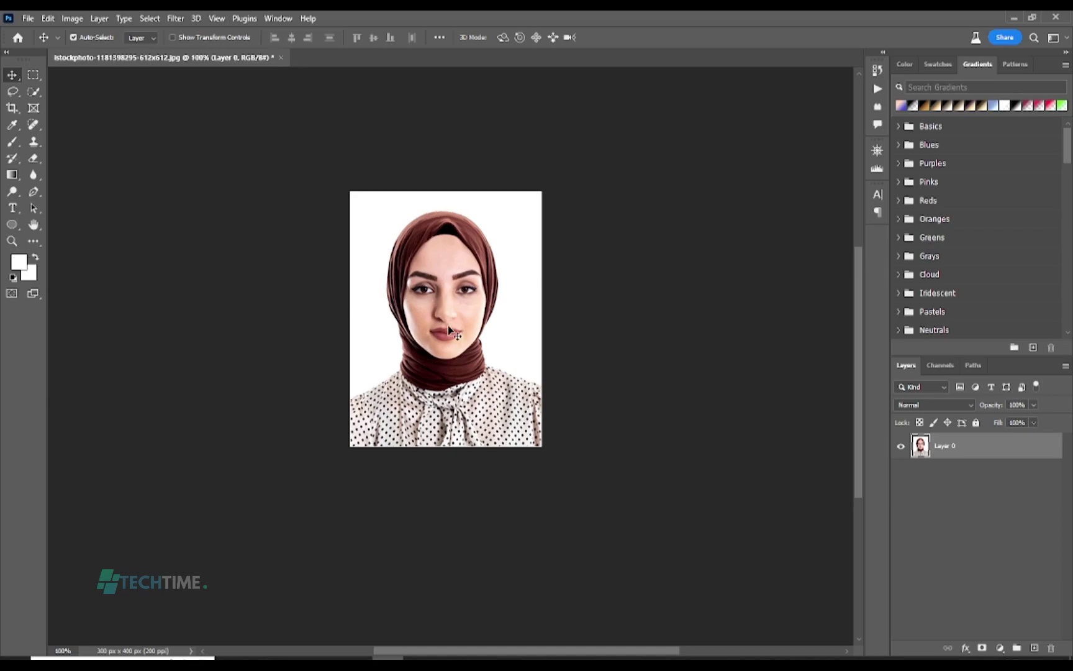
pyautogui.scroll(-1, 448, 329)
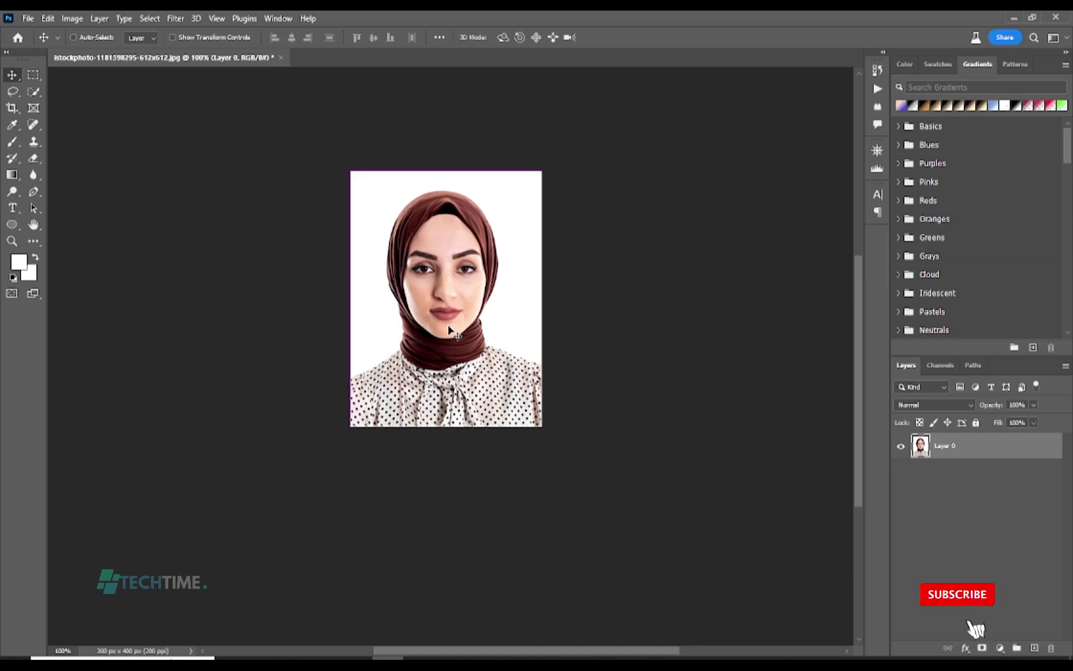
pyautogui.hotkey('ctrl', 't')
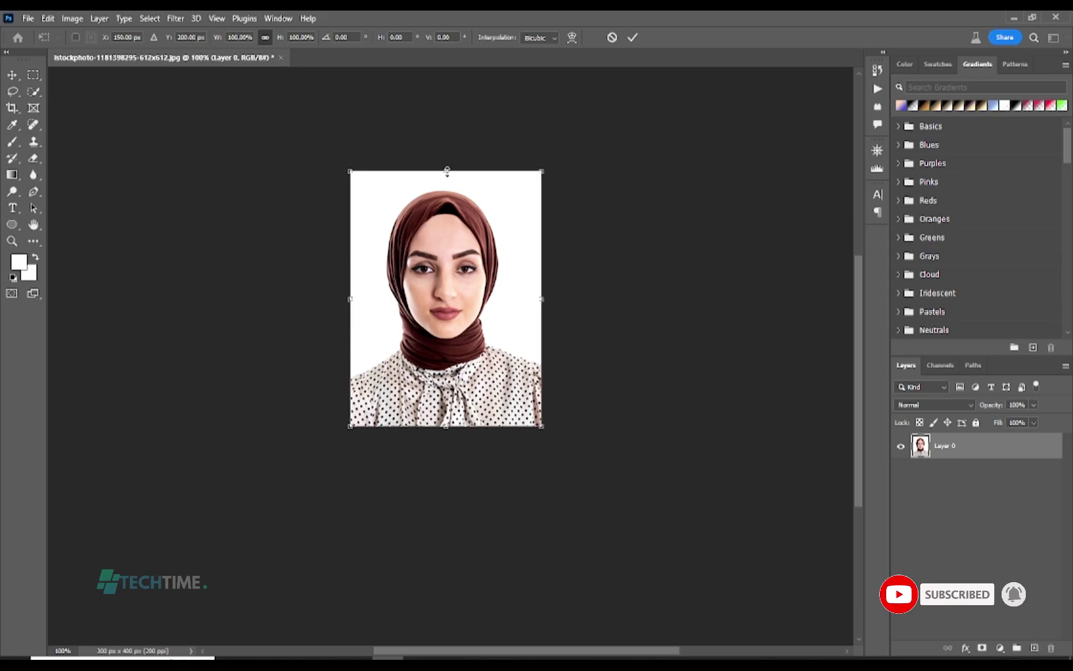
pyautogui.moveTo(446, 172); pyautogui.dragTo(446, 179)
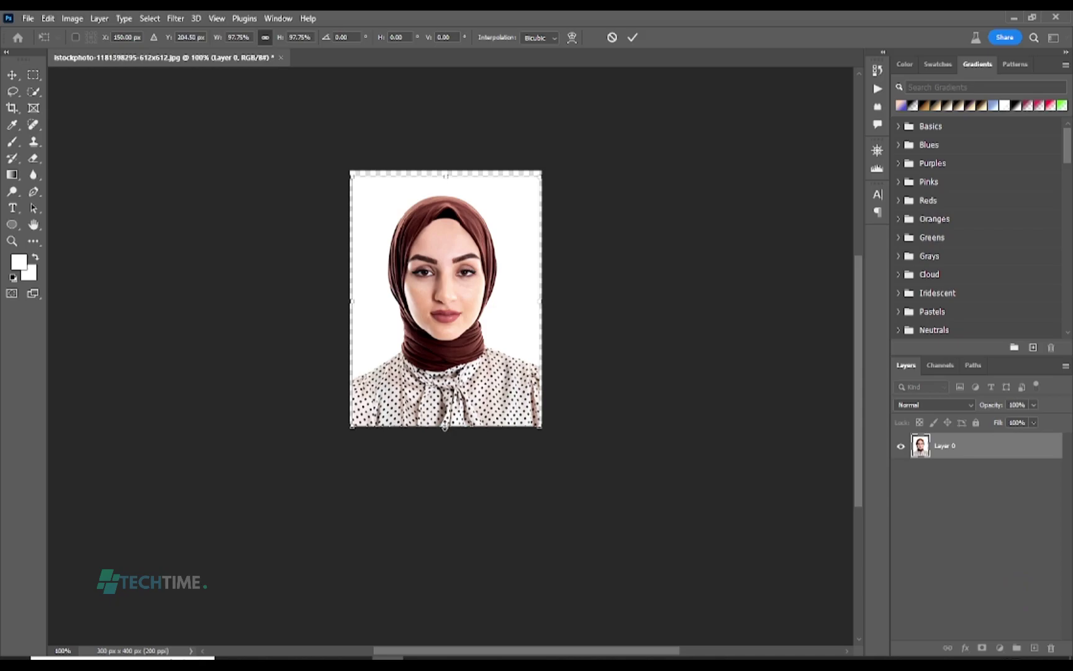
pyautogui.moveTo(444, 427); pyautogui.dragTo(444, 422)
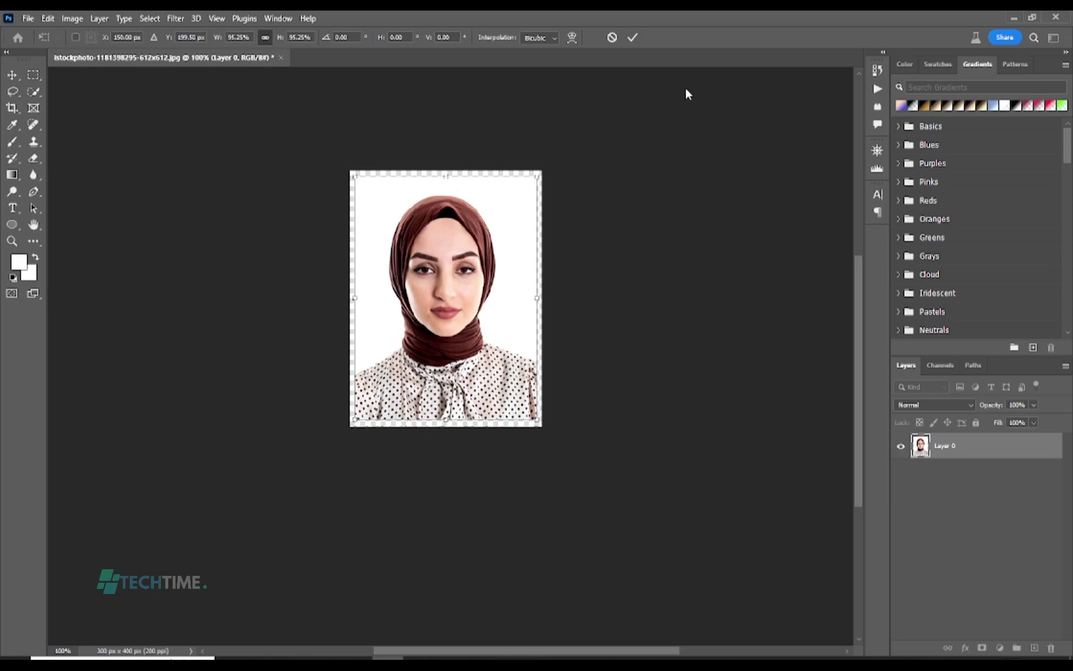
pyautogui.click(629, 41)
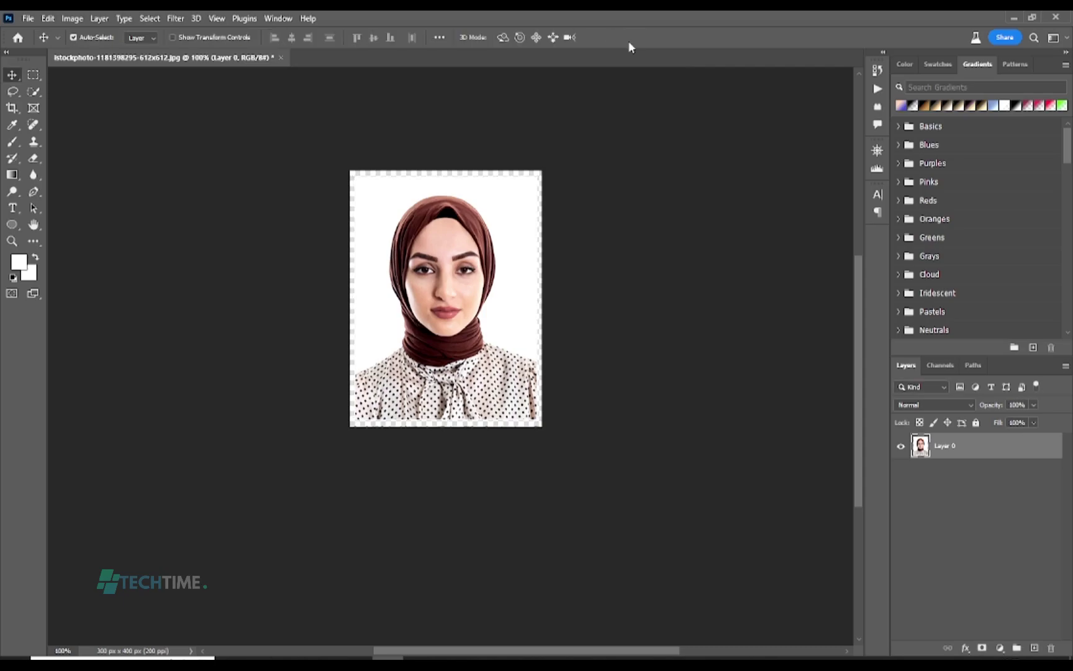
# Define the bordered portrait as a pattern named 'passport size'
pyautogui.click(49, 19)
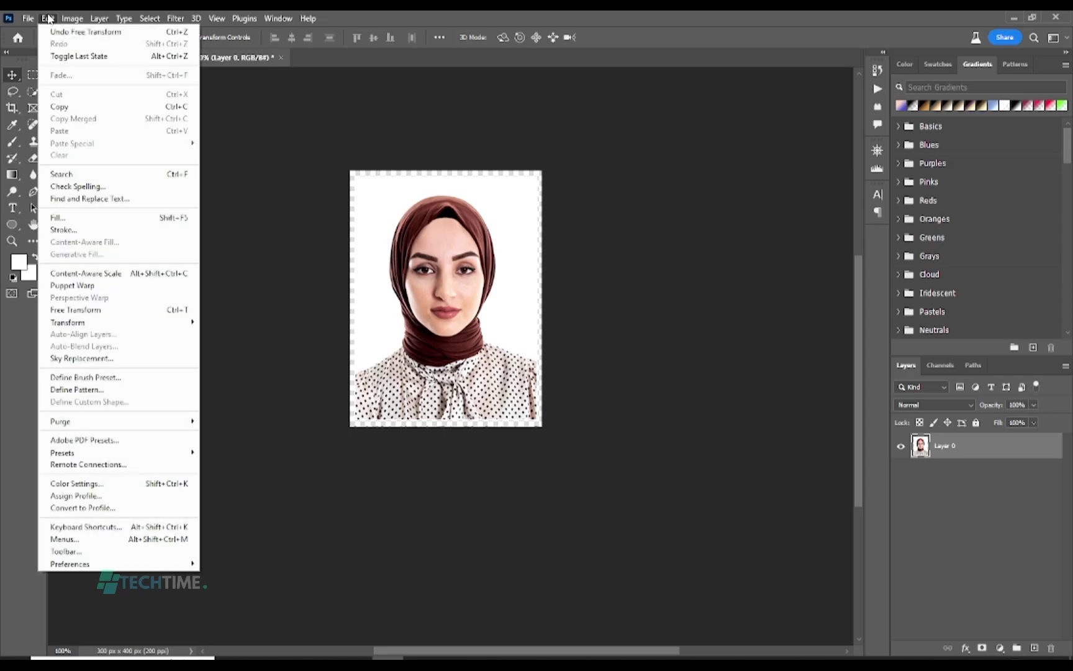
pyautogui.click(86, 390)
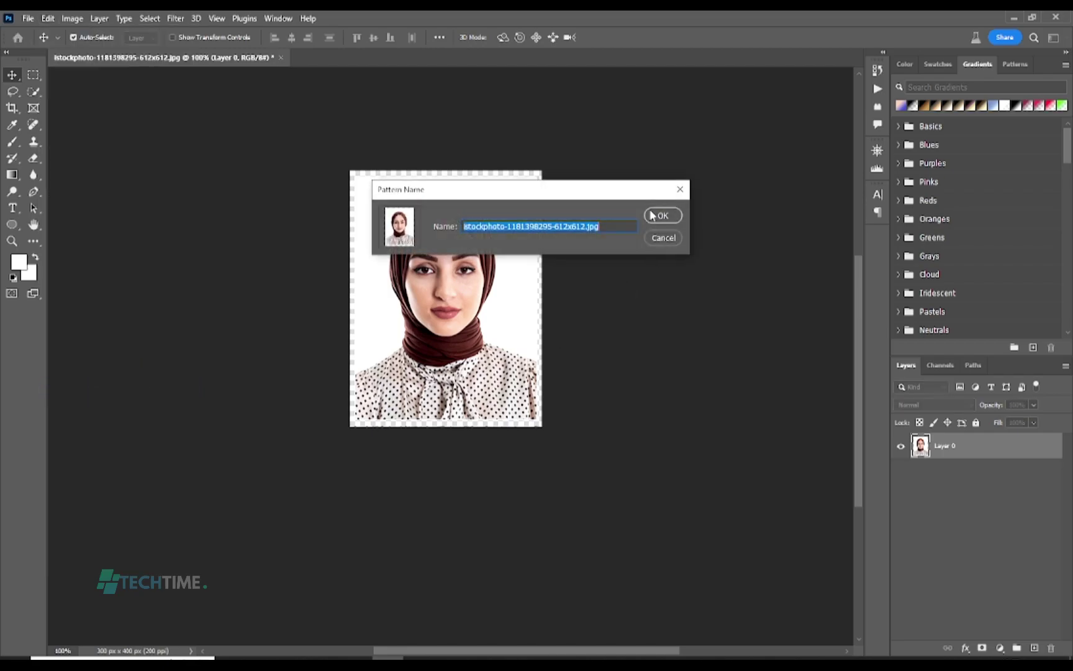
pyautogui.press('BackSpace')
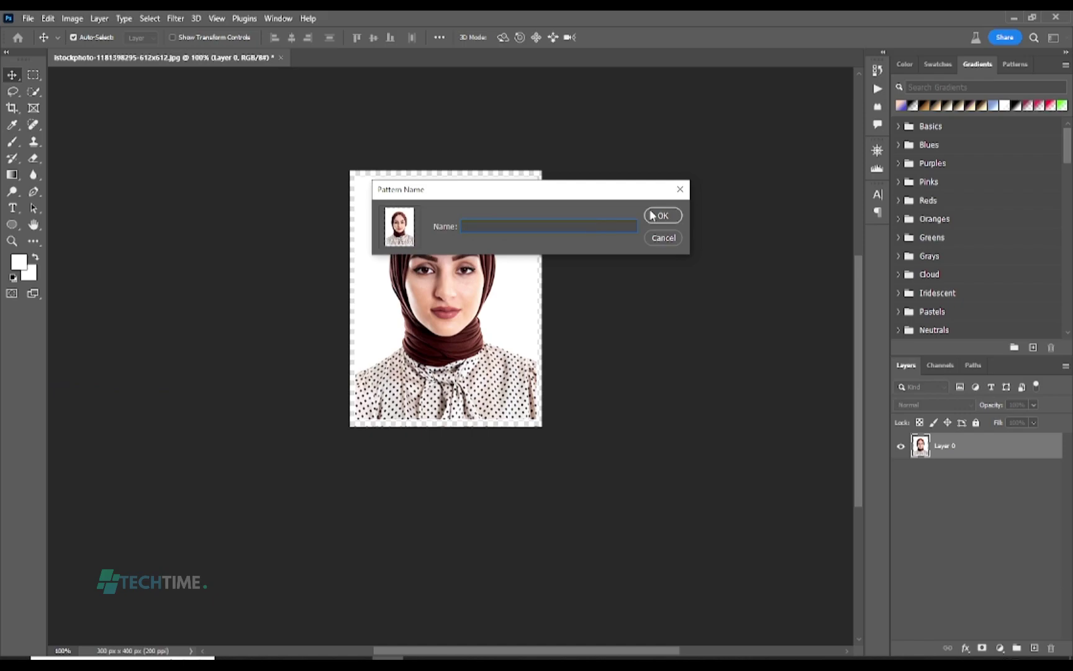
pyautogui.write('passpot')
pyautogui.press('BackSpace')
pyautogui.write('rt size')
pyautogui.click(661, 217)
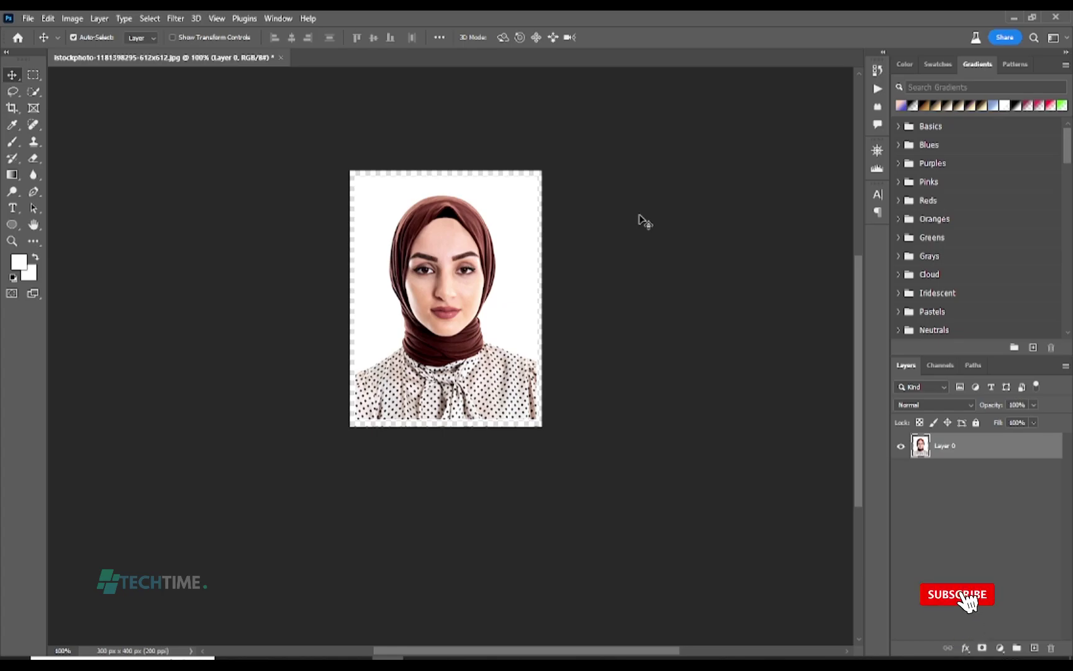
# Start a new document with width 1200 px and height 800 px
pyautogui.click(28, 19)
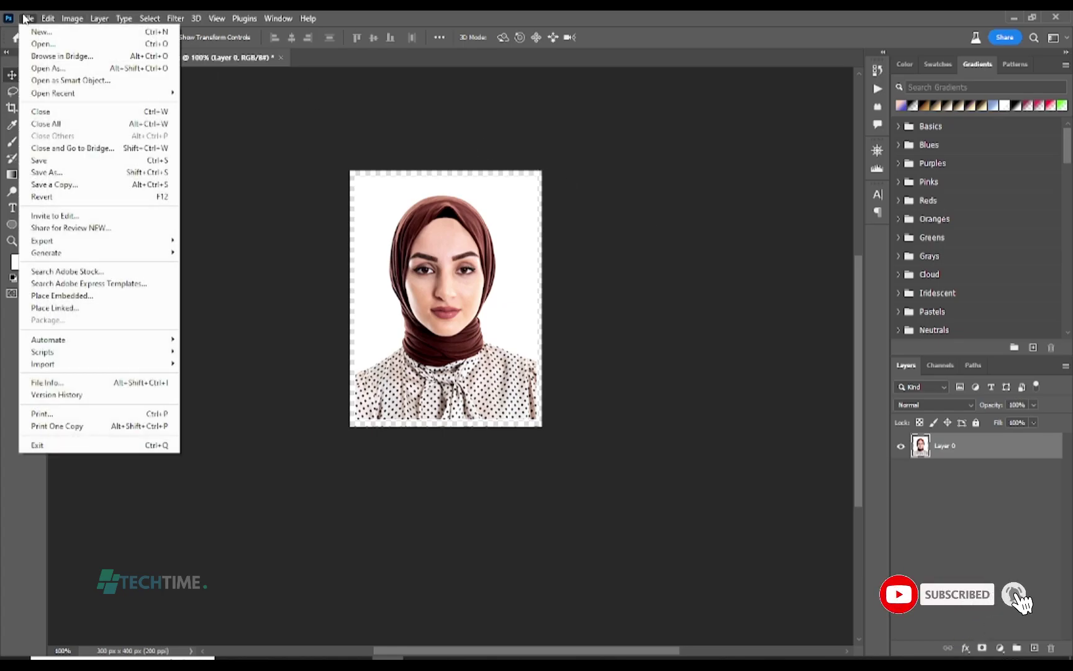
pyautogui.click(40, 32)
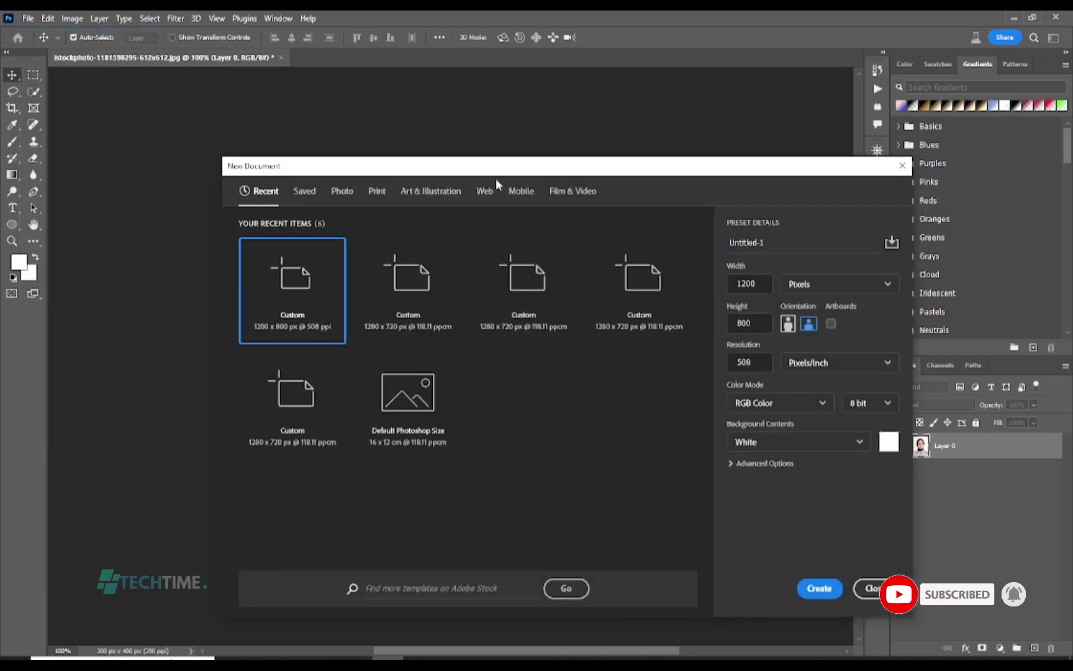
pyautogui.moveTo(577, 173); pyautogui.dragTo(513, 113)
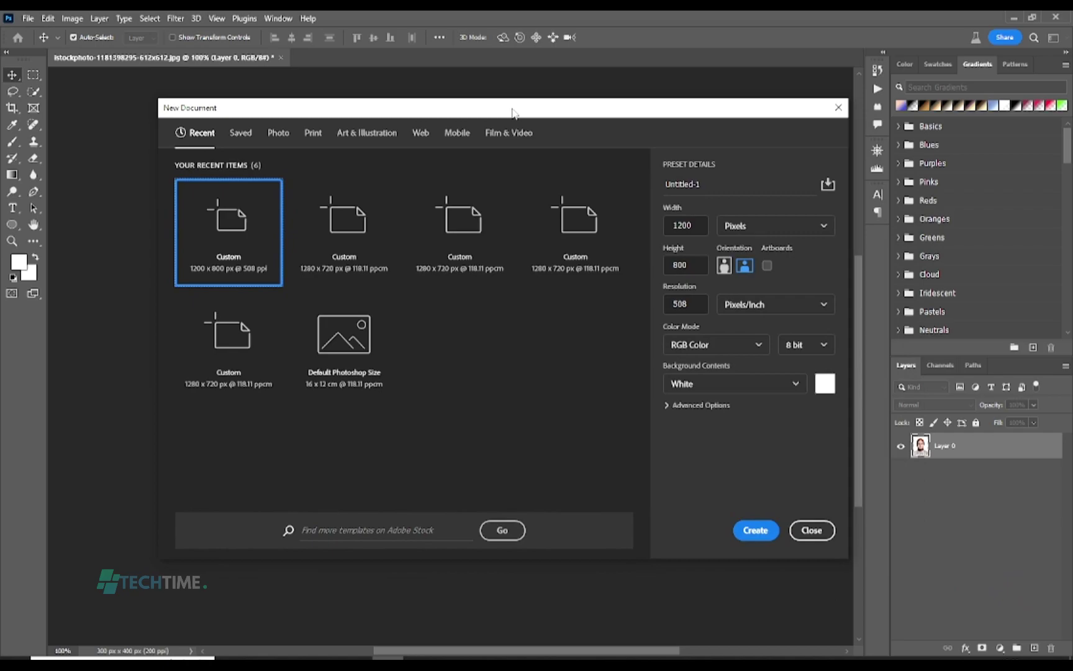
pyautogui.click(701, 227)
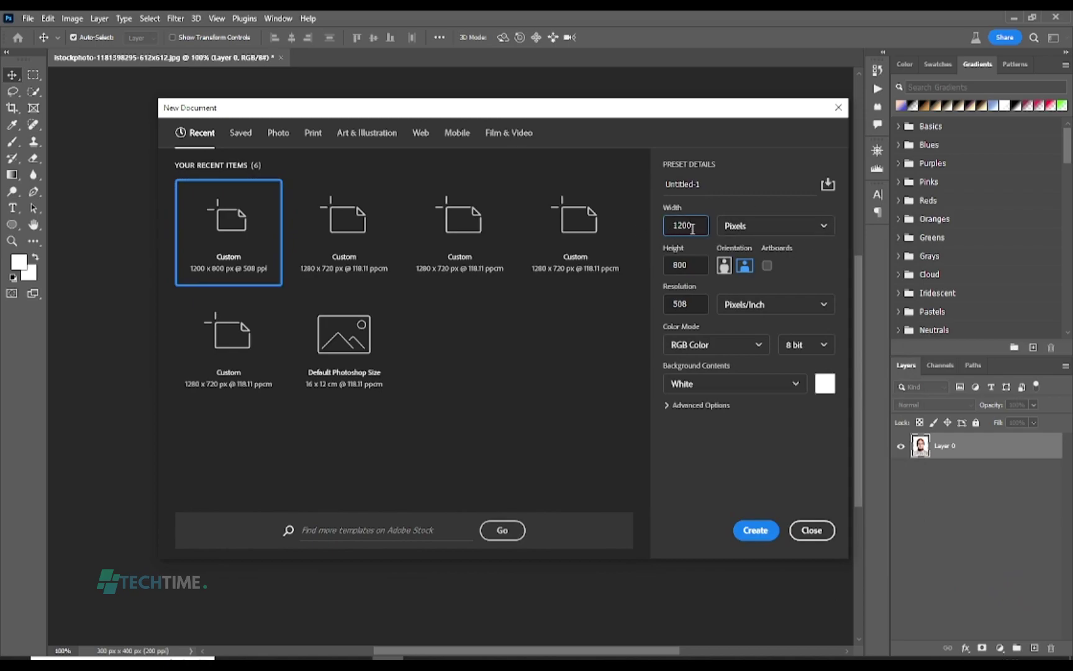
pyautogui.moveTo(692, 229); pyautogui.dragTo(670, 226)
pyautogui.moveTo(695, 268); pyautogui.dragTo(675, 271)
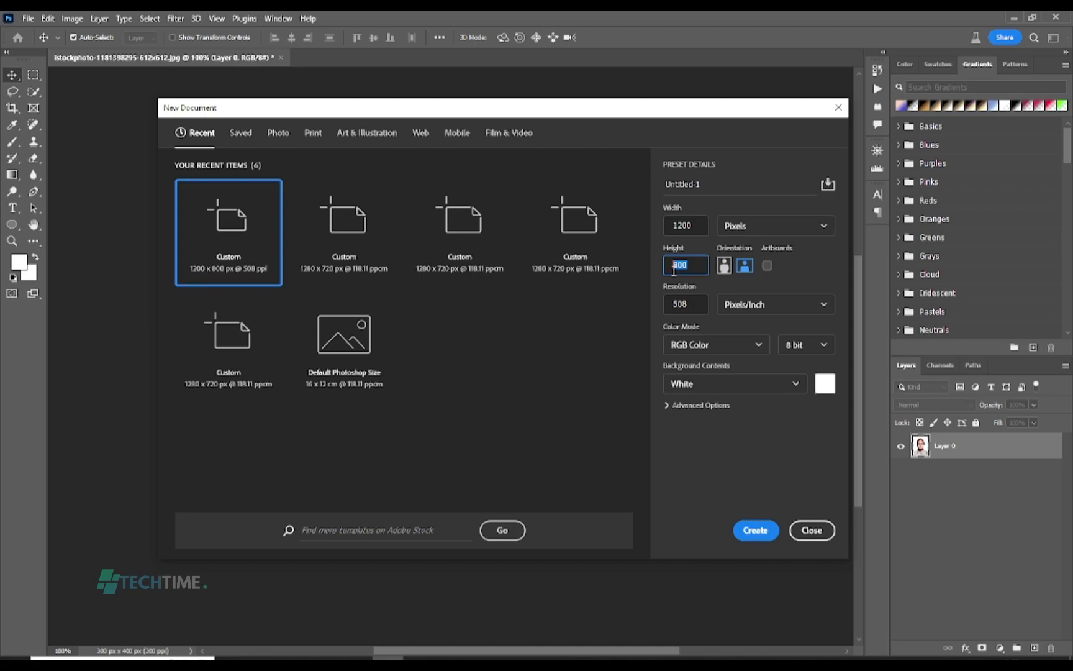
# Set the new document's resolution to 200 ppi with a white background and create it
pyautogui.click(691, 306)
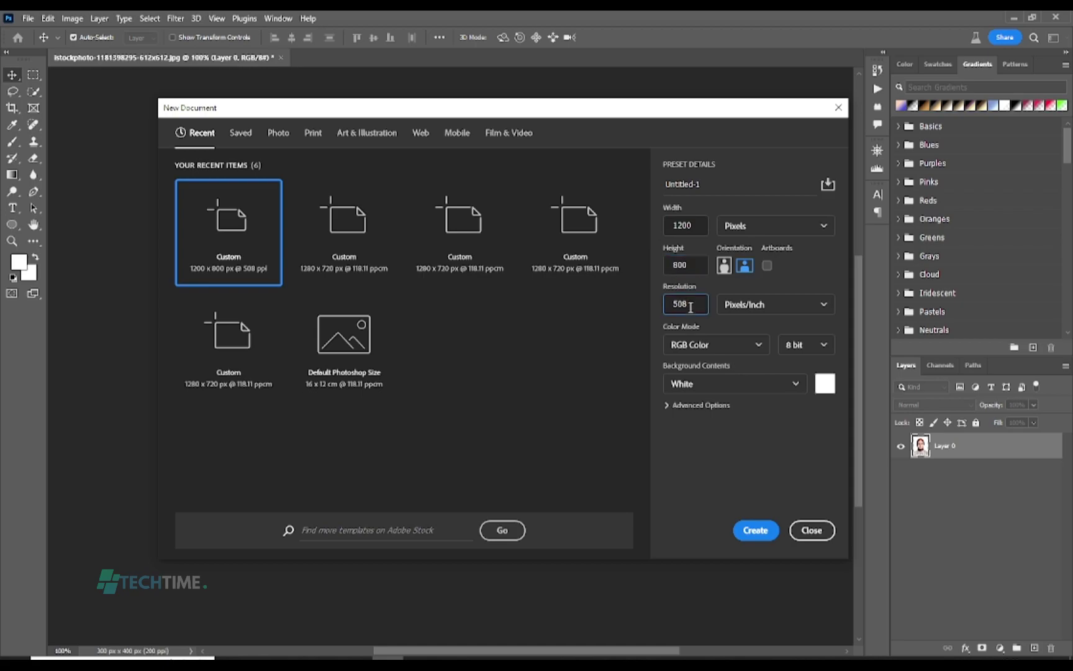
pyautogui.press('BackSpace')
pyautogui.press('BackSpace')
pyautogui.press('BackSpace')
pyautogui.write('200')
pyautogui.click(724, 384)
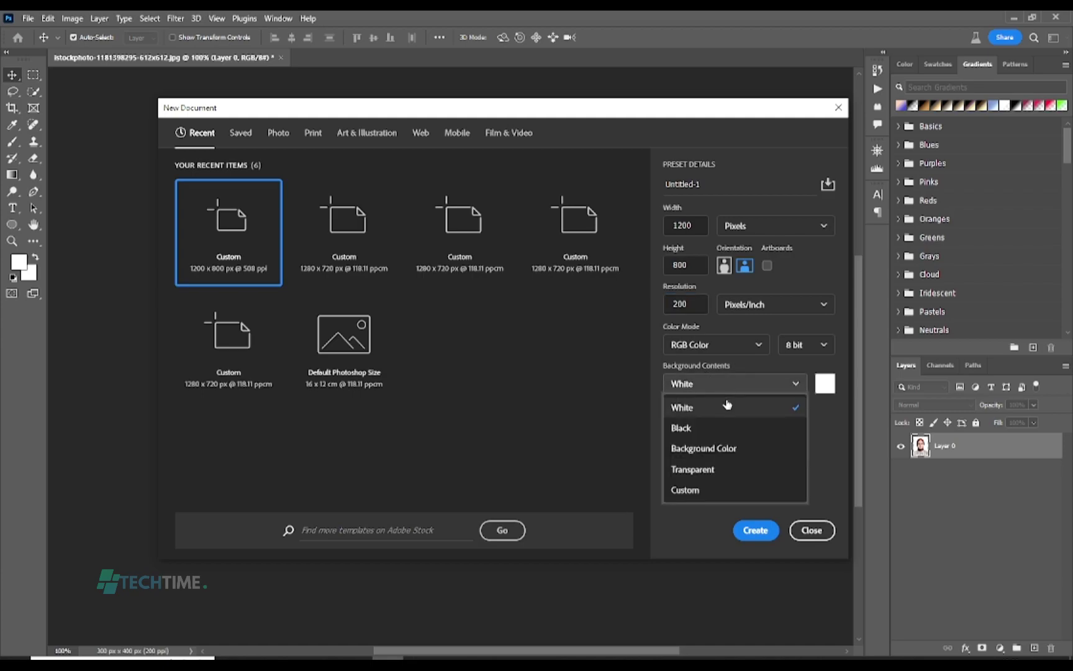
pyautogui.click(725, 408)
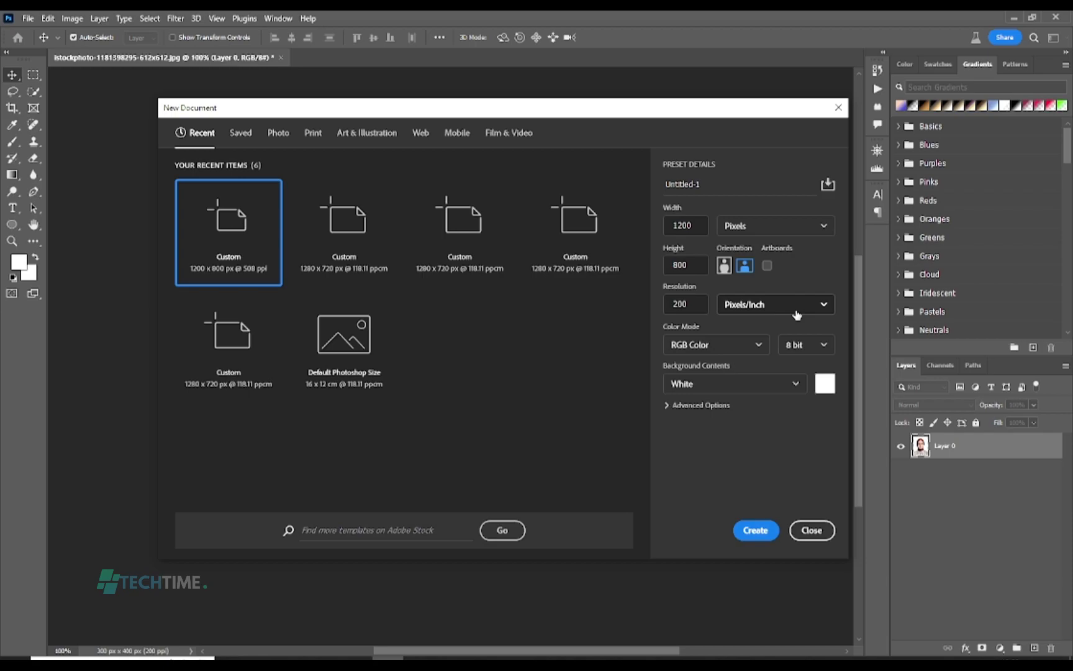
pyautogui.click(756, 532)
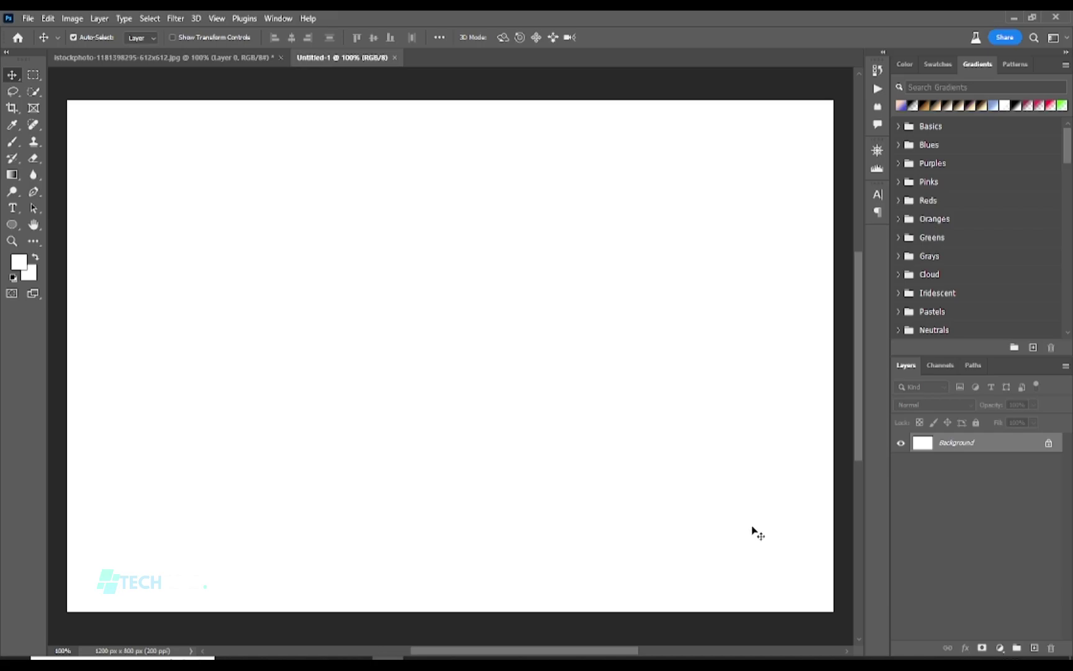
# Fill the 1200 × 800 canvas with the 'passport size' pattern via Edit > Fill
pyautogui.click(44, 18)
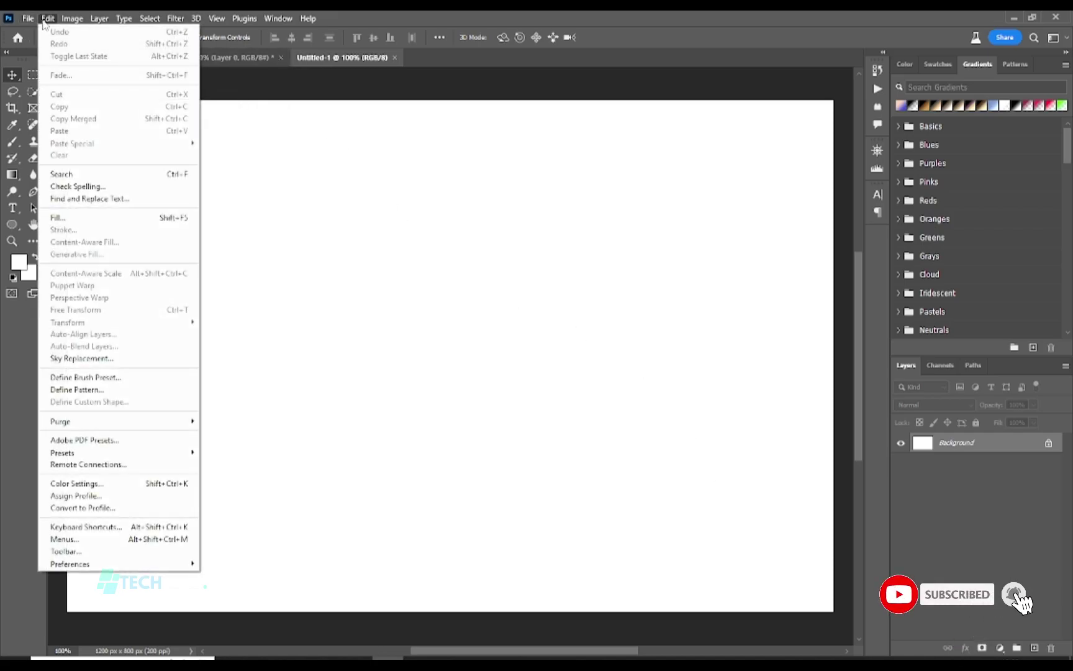
pyautogui.click(61, 217)
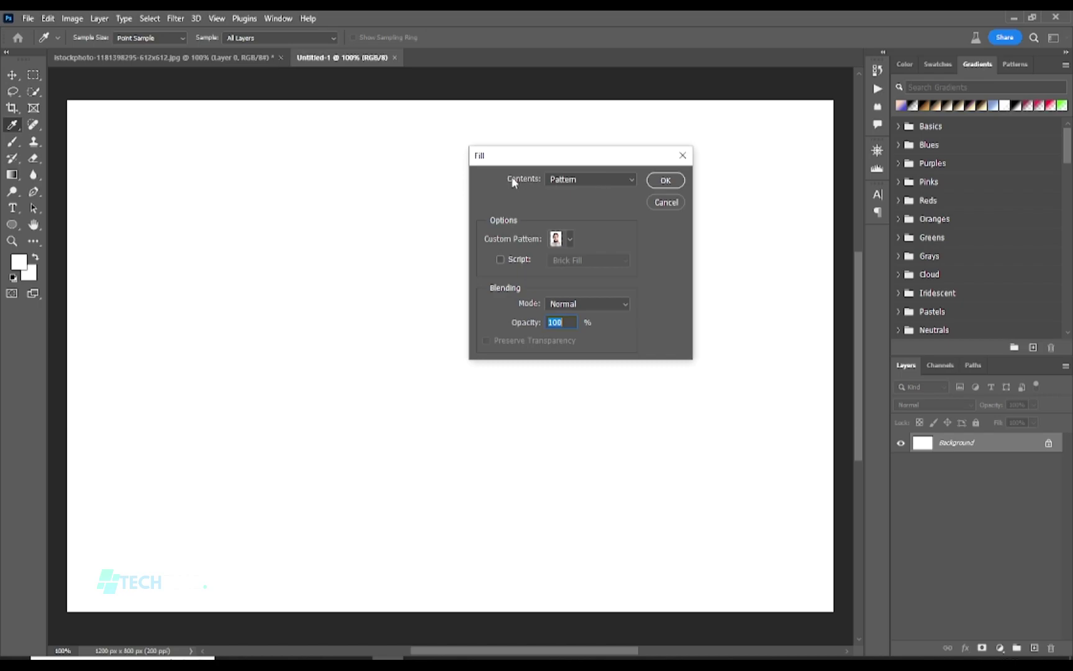
pyautogui.click(580, 179)
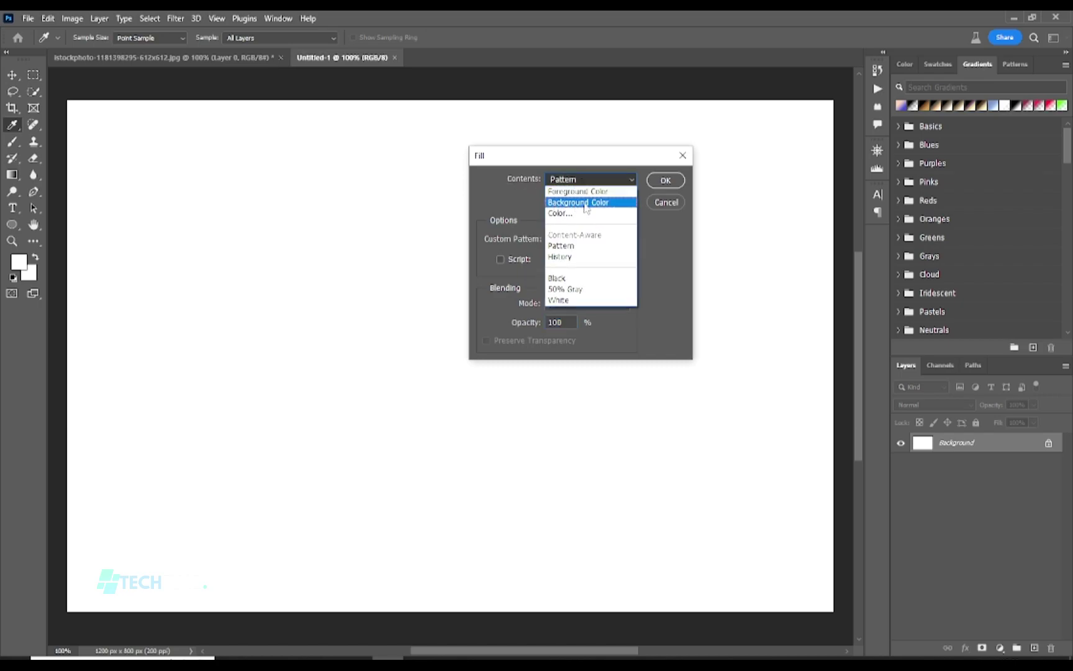
pyautogui.click(561, 246)
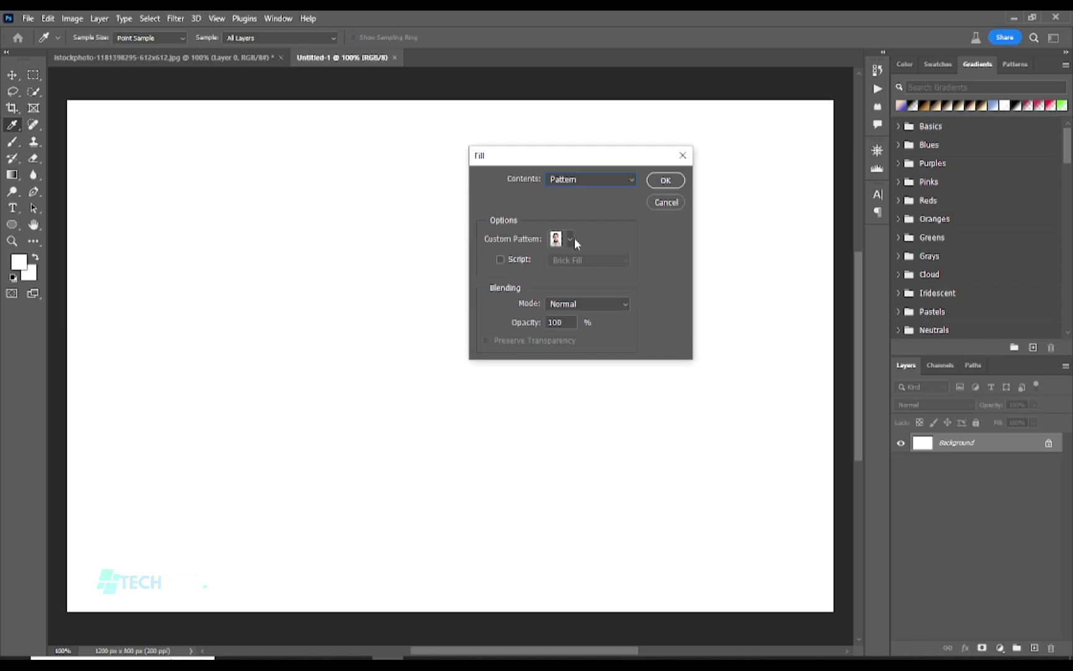
pyautogui.click(571, 239)
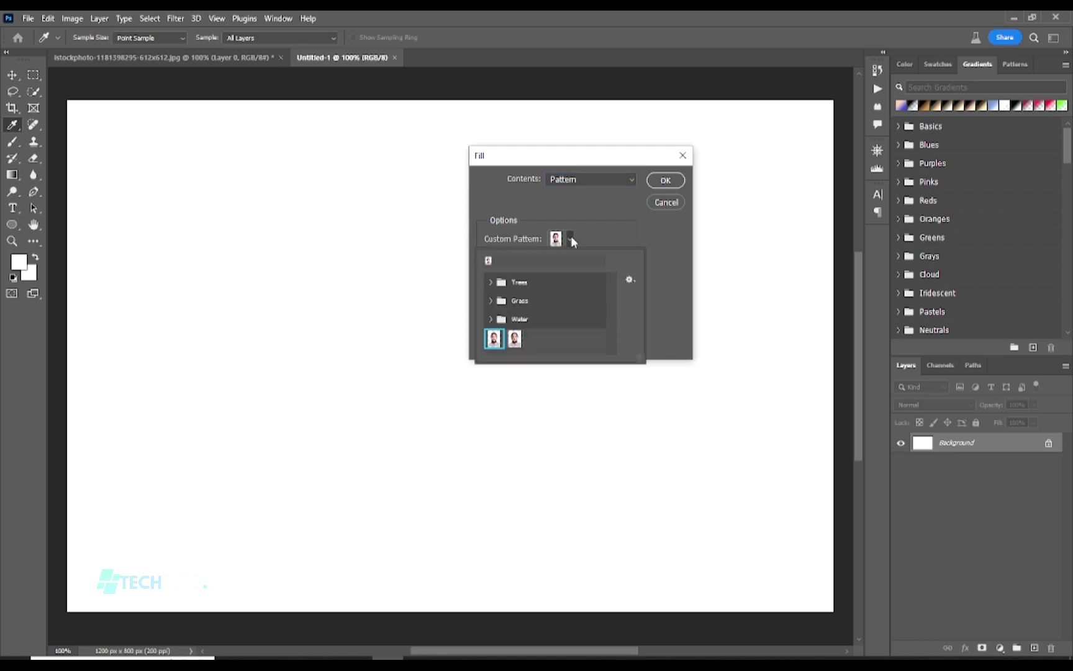
pyautogui.click(515, 338)
pyautogui.click(642, 230)
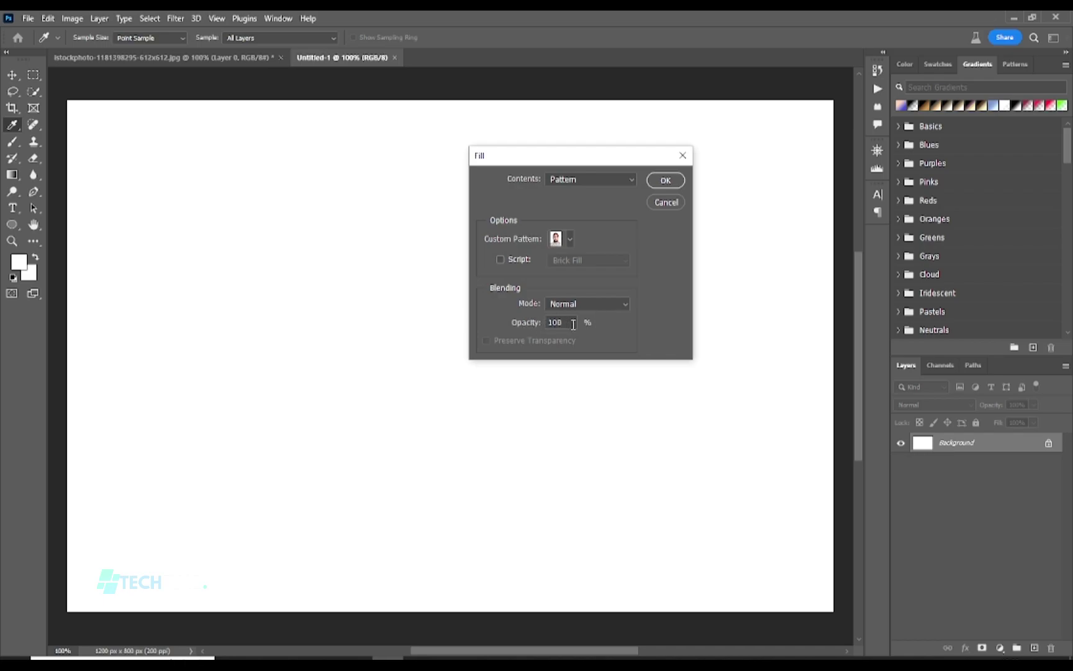
pyautogui.click(664, 180)
pyautogui.press('v')
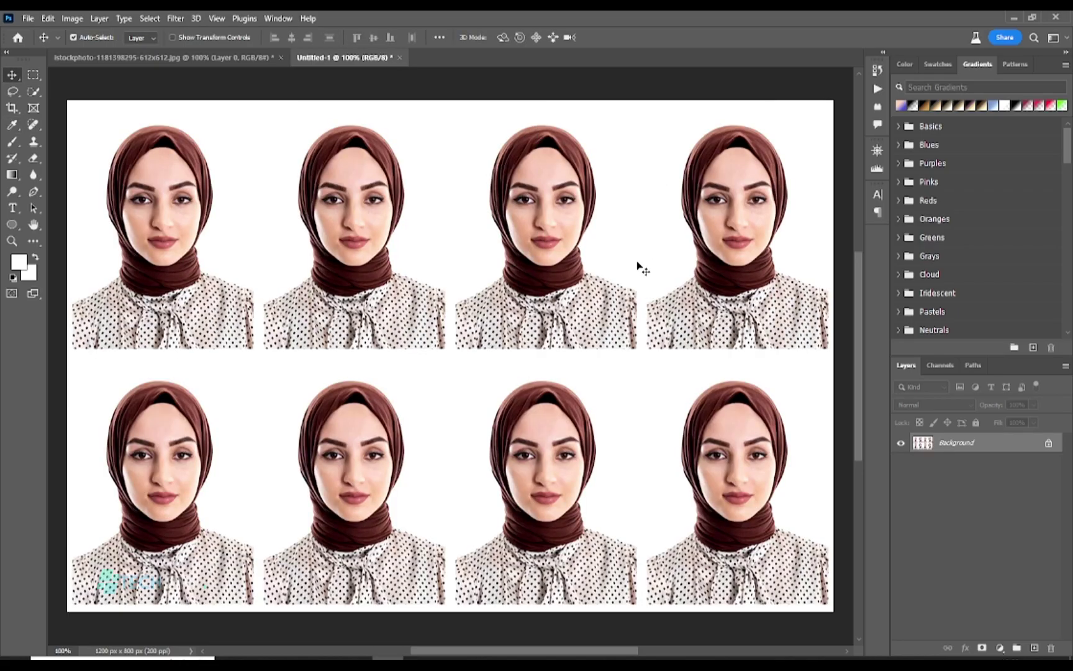